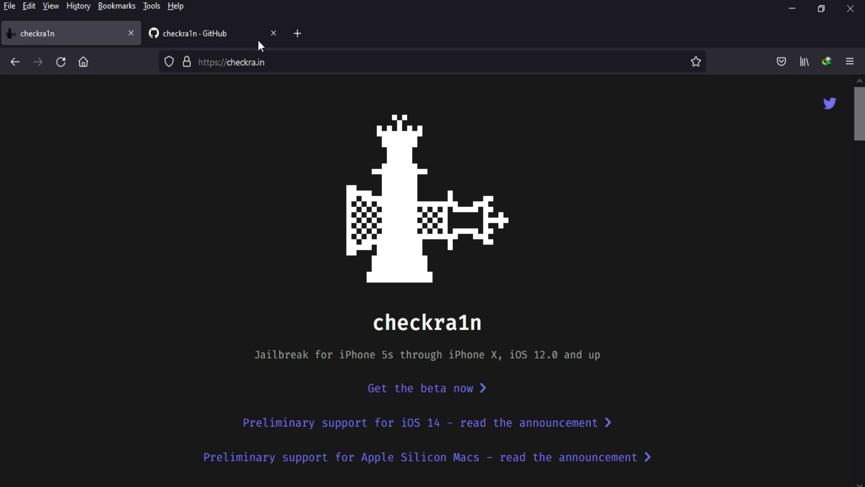
Step: From the checkra1n organisation page, open the PongoOS repository, noting its update yesterday
left_click(246, 34)
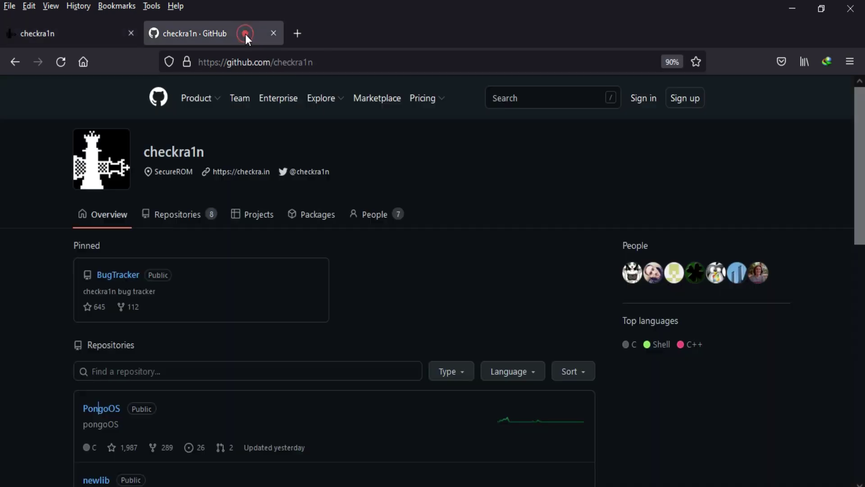
scroll(343, 192, "down", 3)
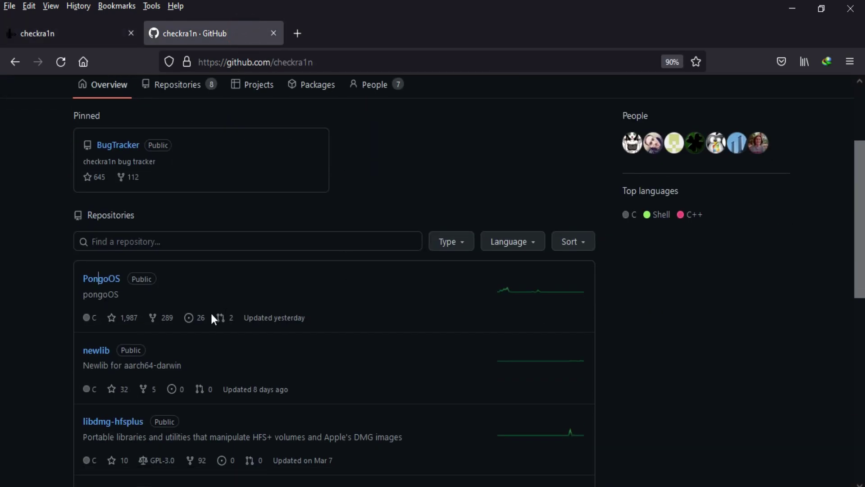
left_click_drag(305, 318, 244, 318)
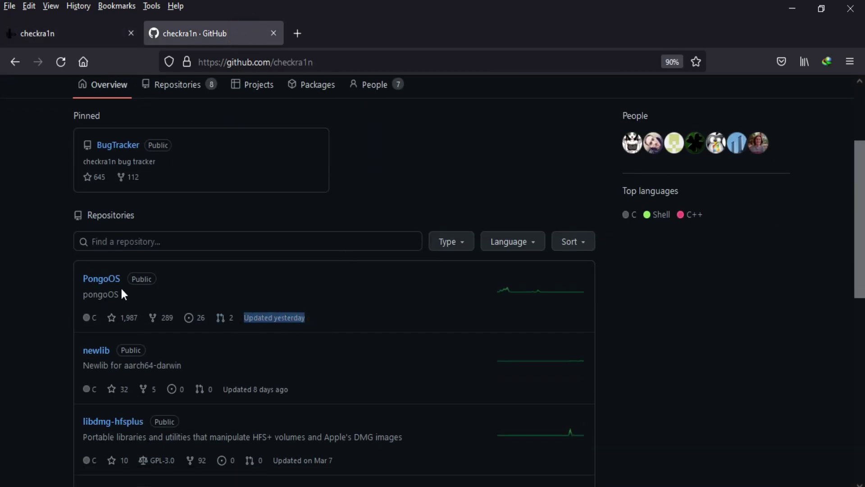
left_click(100, 280)
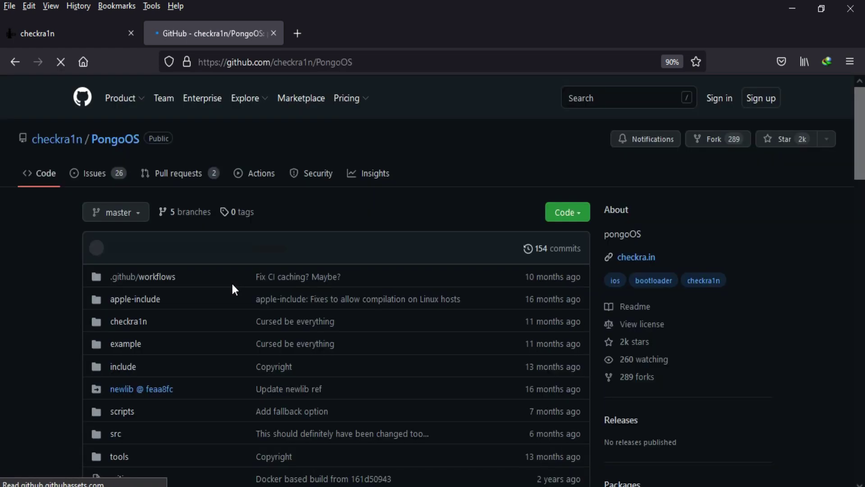
scroll(231, 282, "down", 2)
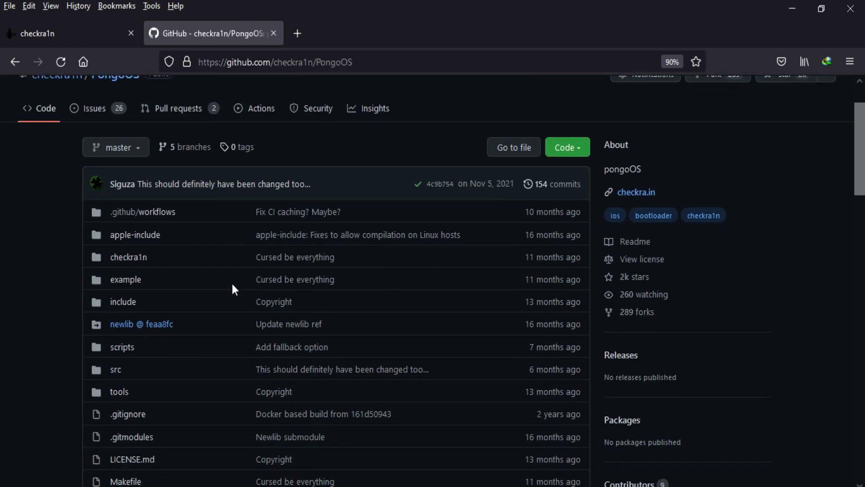
Step: Switch PongoOS to the iOS15 branch and enter the src folder
left_click(140, 150)
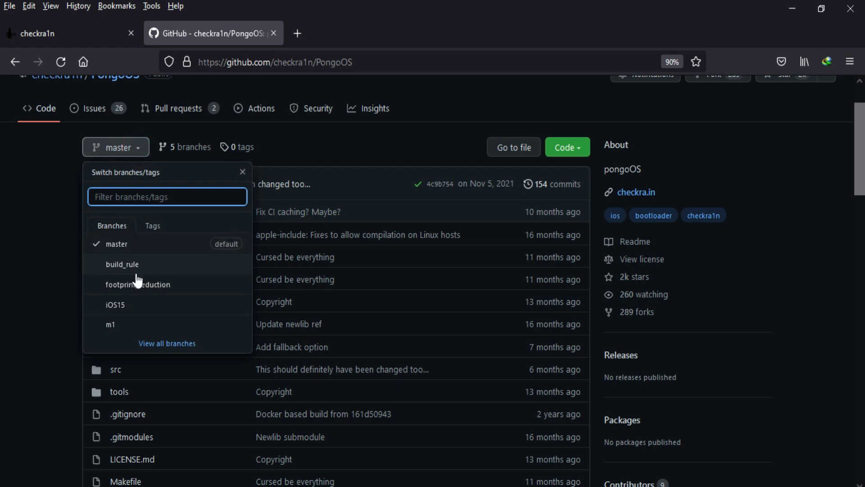
left_click(115, 304)
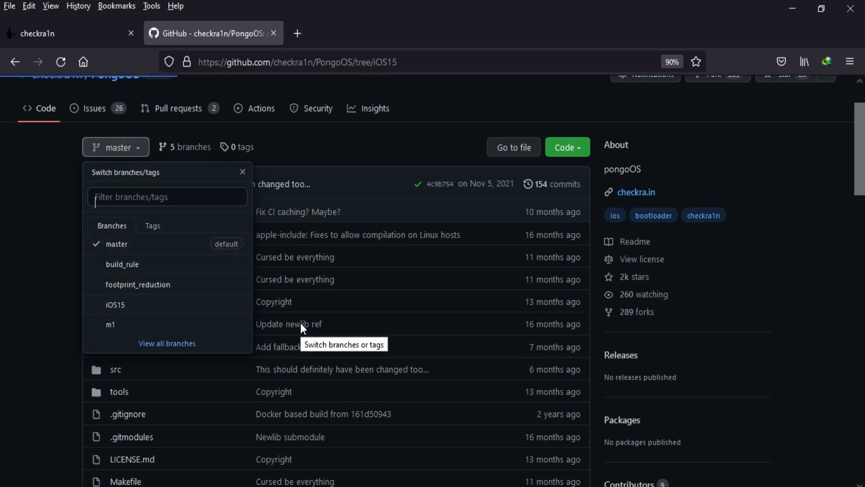
scroll(189, 302, "down", 4)
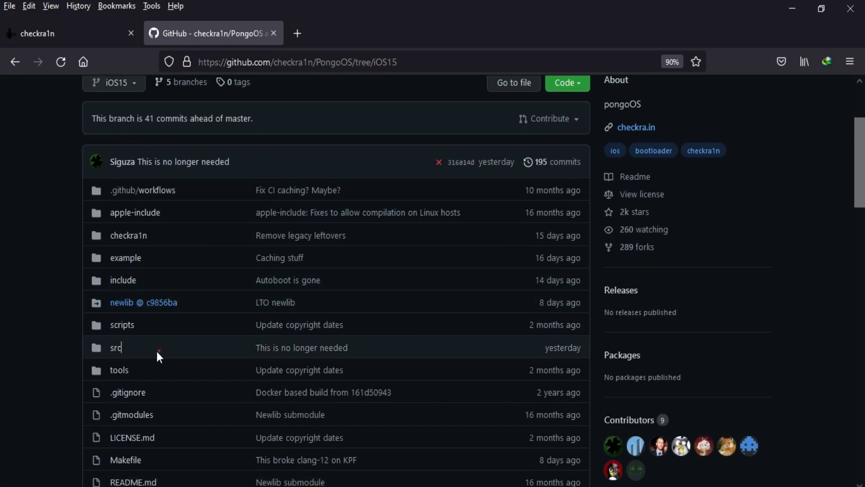
left_click_drag(88, 351, 234, 348)
left_click(116, 349)
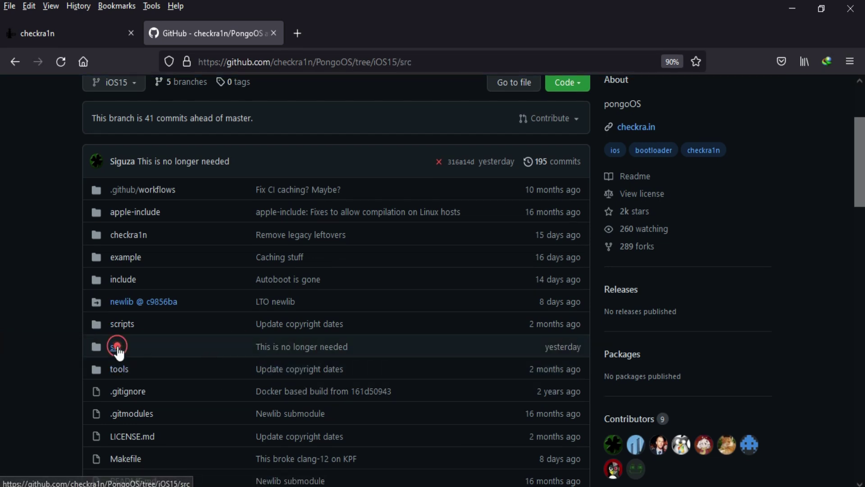
scroll(188, 357, "down", 3)
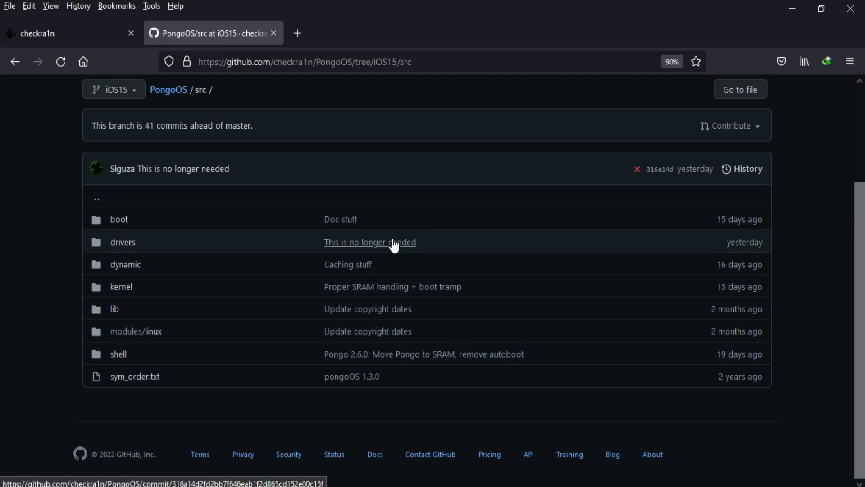
Step: Navigate from src into drivers, then into the sep folder
left_click_drag(475, 247, 103, 240)
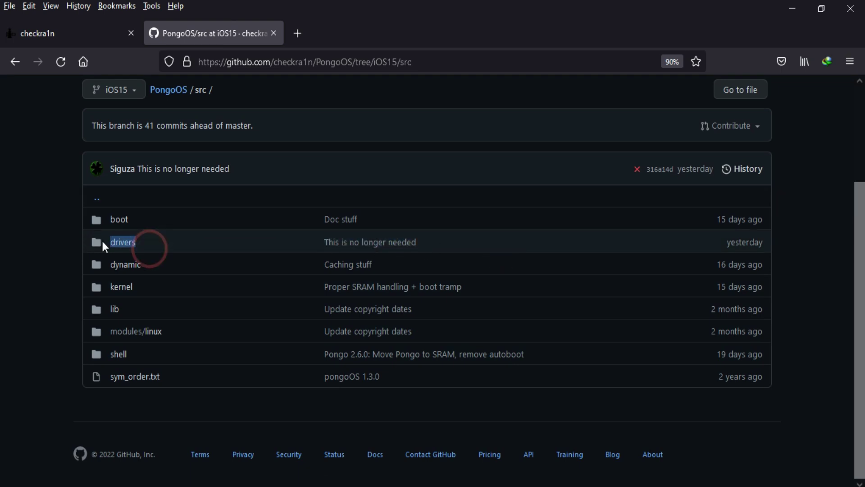
left_click(124, 246)
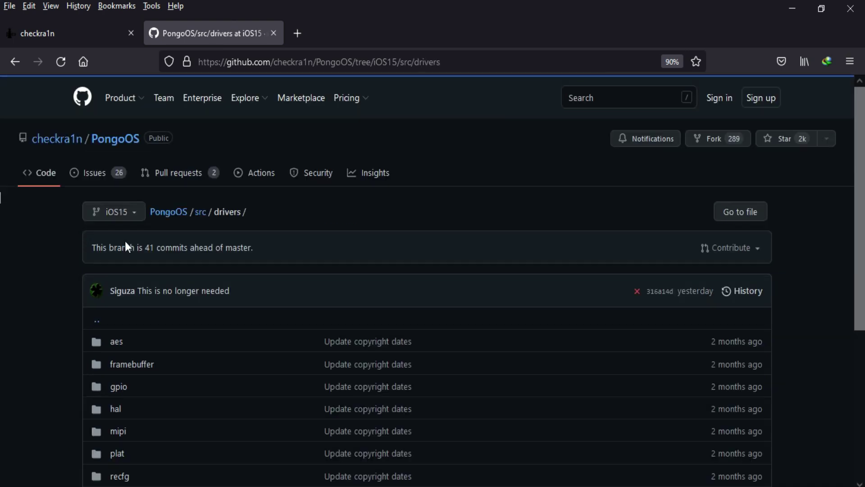
scroll(206, 301, "down", 3)
scroll(114, 292, "down", 2)
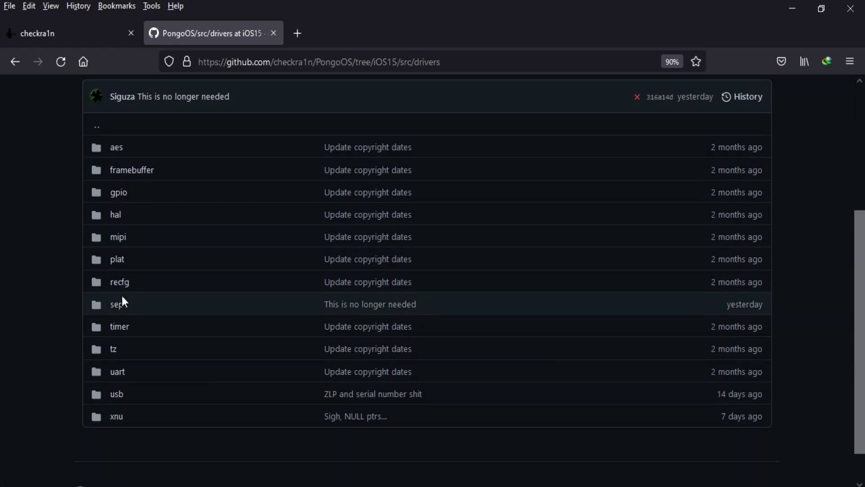
left_click_drag(139, 306, 86, 302)
left_click(117, 304)
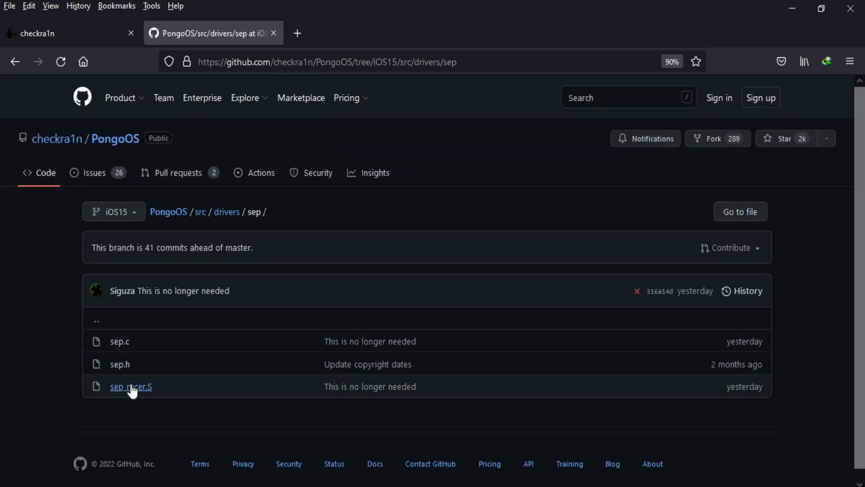
Step: Open commit 316a14d 'This is no longer needed' and review the sep.c and sep_racer.S diffs
left_click(359, 341)
scroll(350, 291, "down", 1)
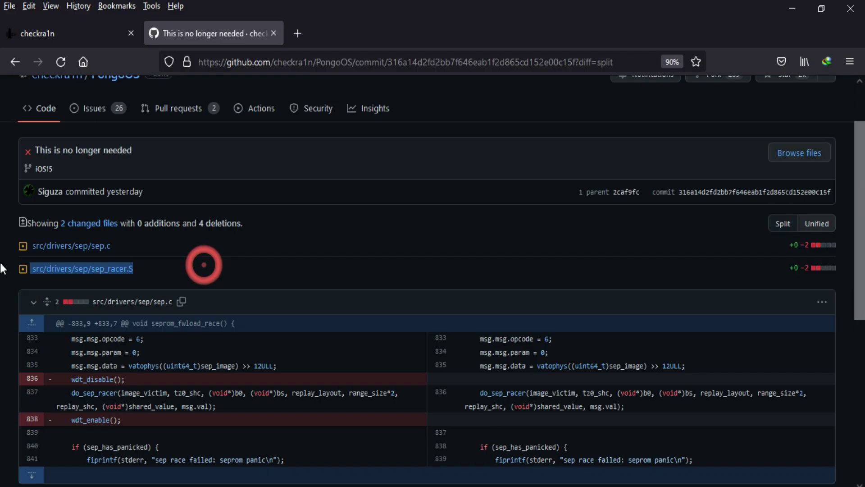
left_click(173, 255)
left_click(74, 246)
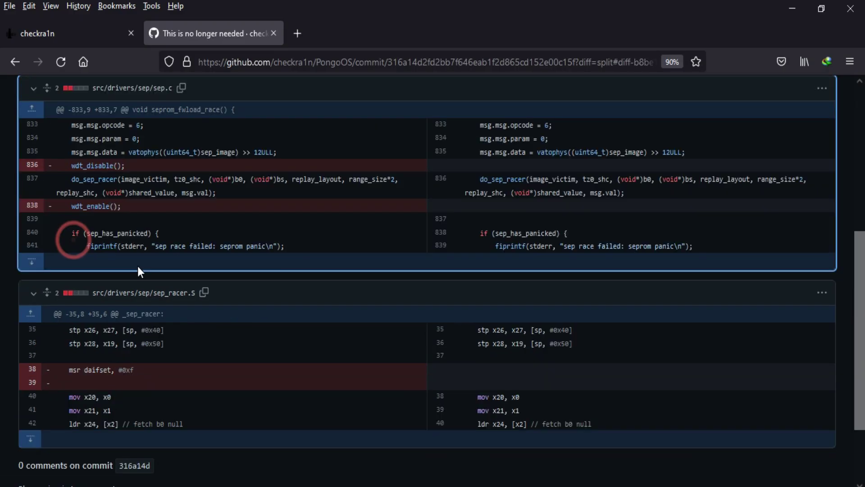
scroll(156, 405, "down", 3)
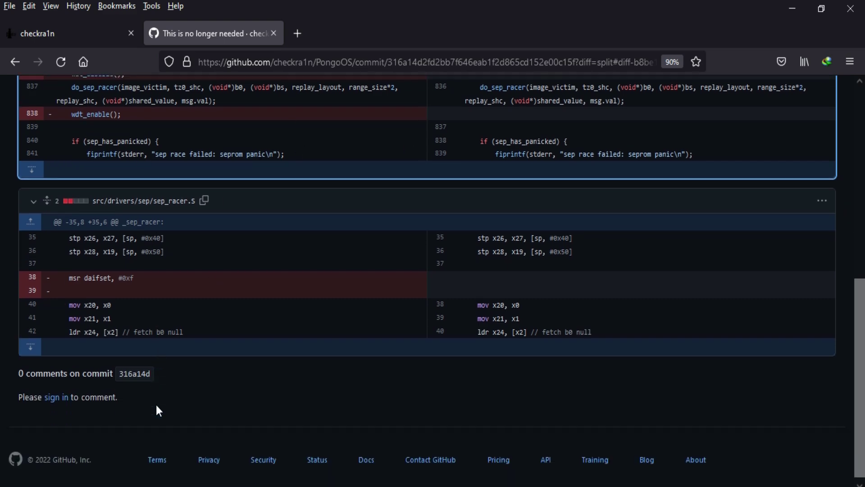
scroll(149, 401, "up", 5)
scroll(128, 358, "up", 5)
left_click(114, 333)
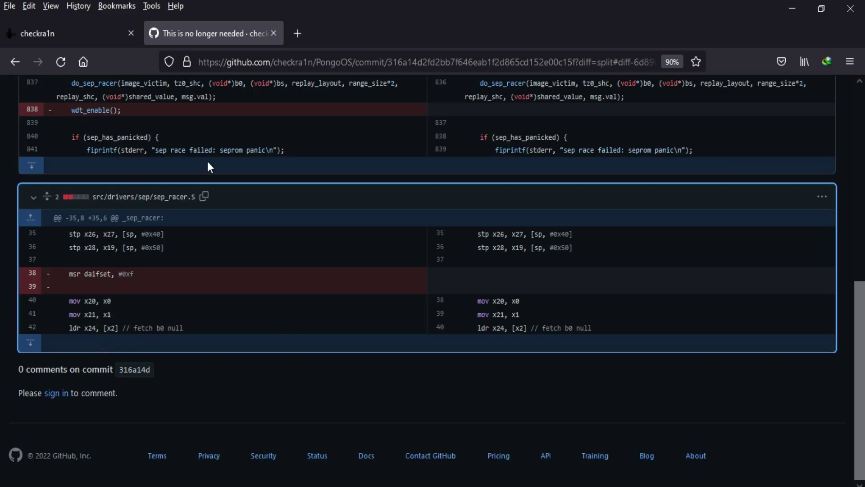
scroll(269, 258, "up", 5)
scroll(216, 249, "up", 2)
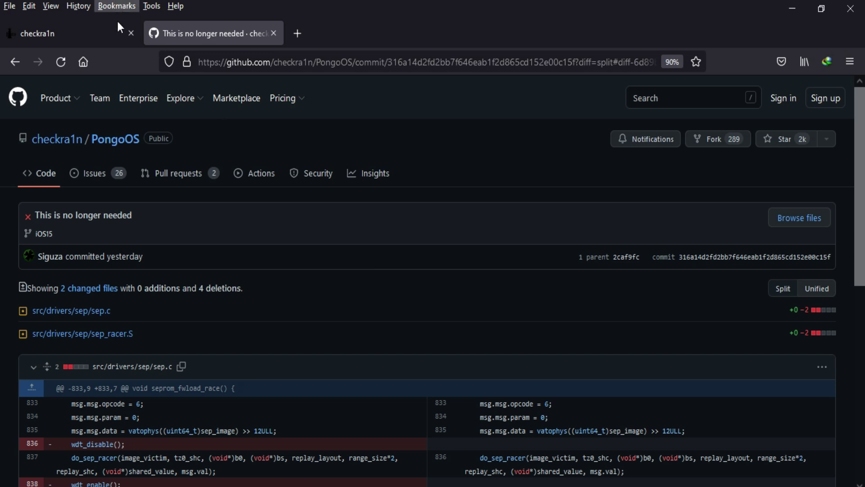
Step: Bring the checkra1n tab with checkra.in to the front
left_click(102, 38)
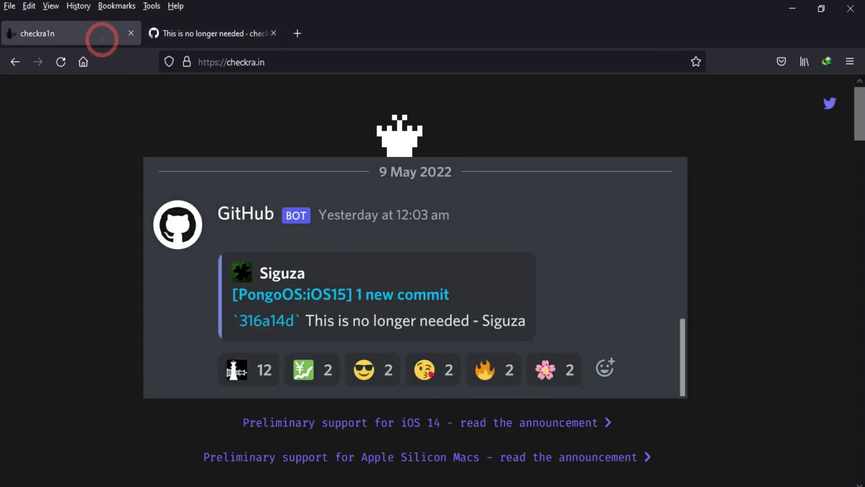